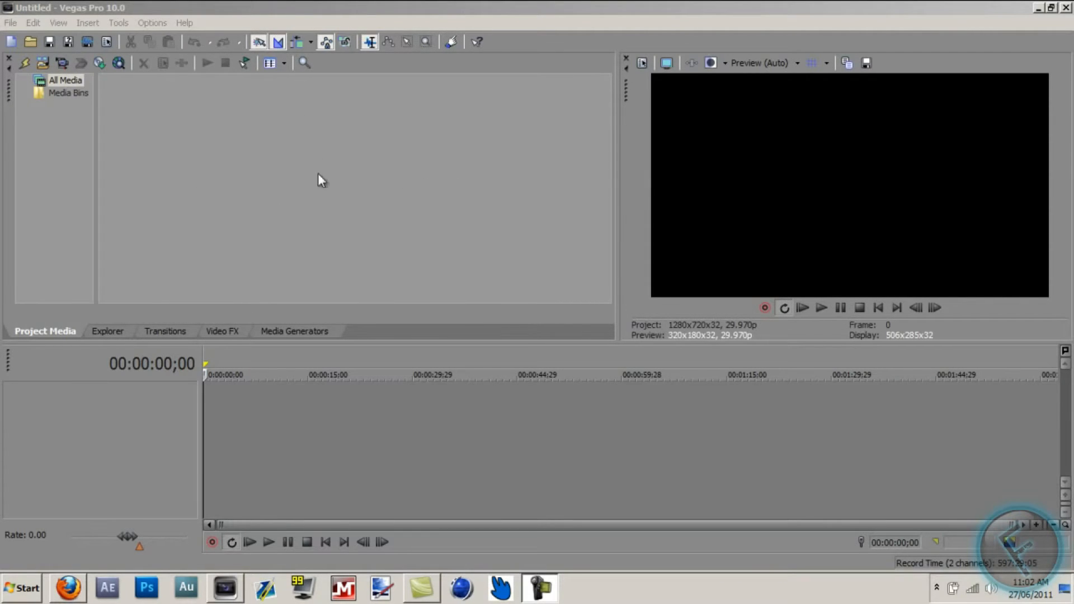
Make selections from the right-click context menus in the Vegas project window.
right_click(274, 141)
left_click(209, 191)
right_click(223, 156)
left_click(221, 196)
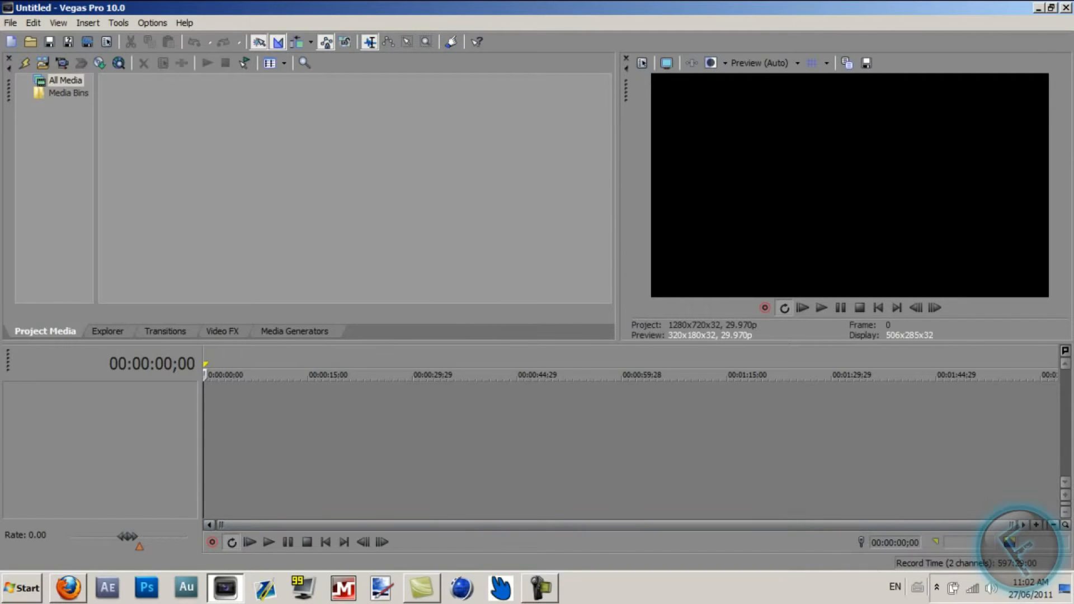
Minimize Vegas and navigate into the 'Things for Video' desktop folder's 'CoD Gameplay' subfolder.
left_click(1039, 9)
double_click(1029, 31)
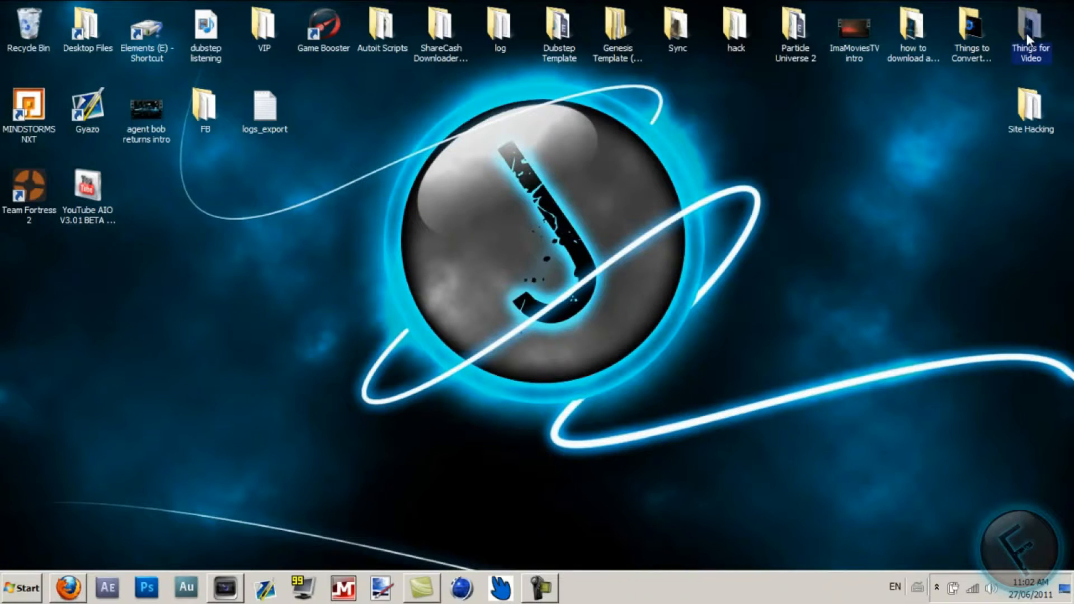
double_click(606, 210)
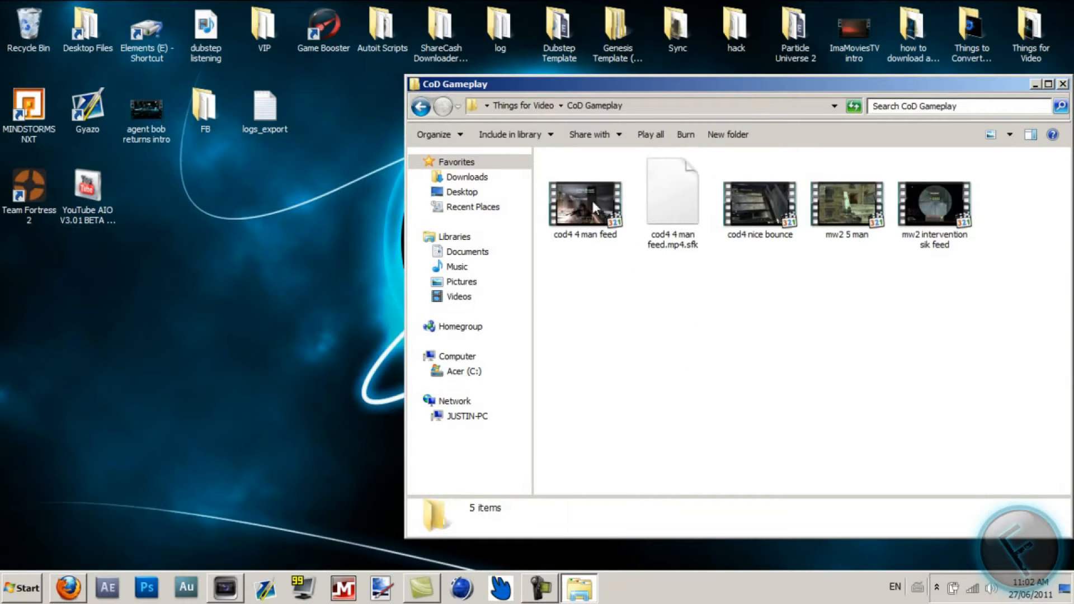
Drag the 'cod4 4 man feed' clip from Explorer onto the start of the empty Vegas timeline.
left_click_drag(595, 207, 524, 462)
left_click_drag(225, 590, 226, 390)
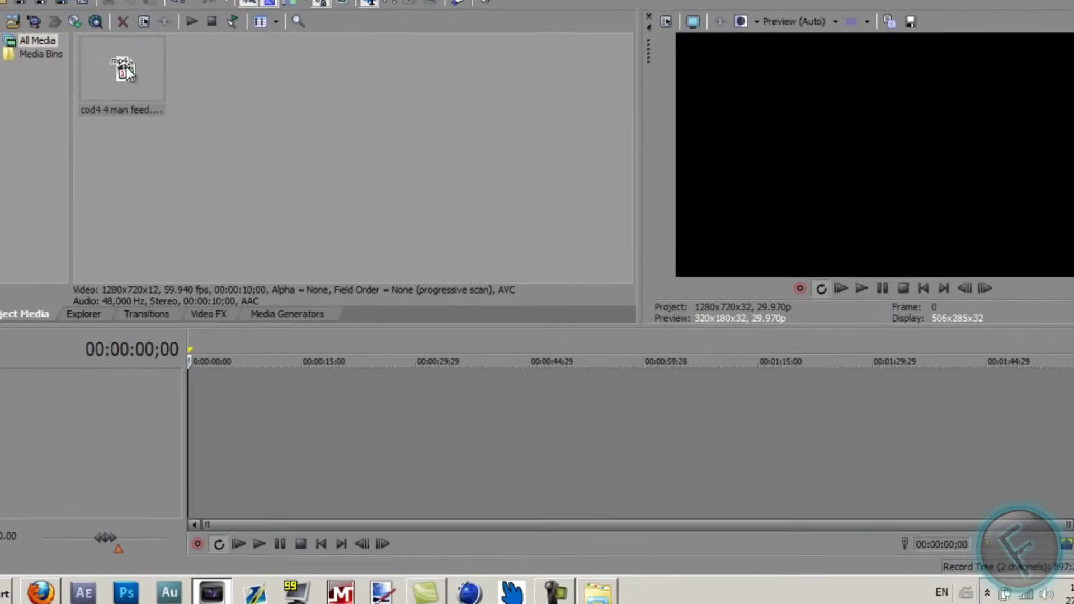
left_click_drag(134, 113, 252, 419)
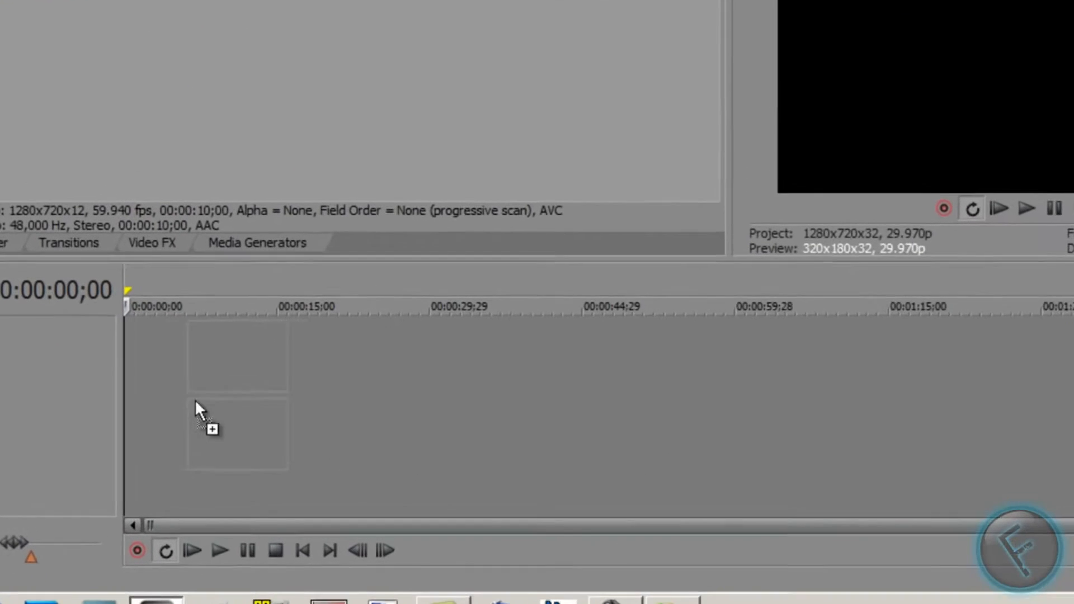
left_click_drag(105, 368, 117, 369)
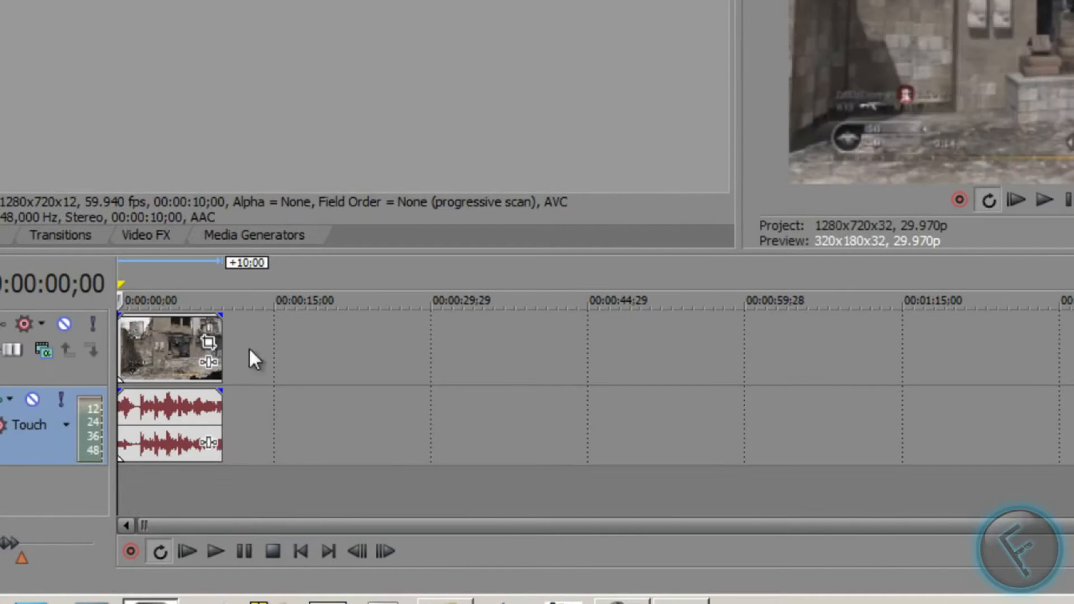
left_click_drag(1058, 525, 277, 529)
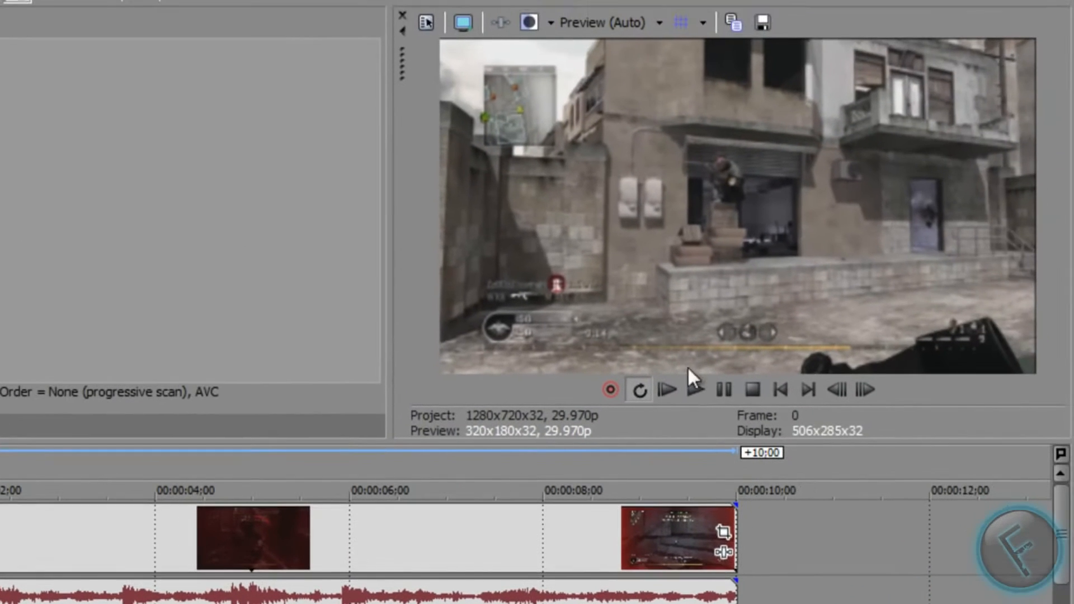
left_click(699, 389)
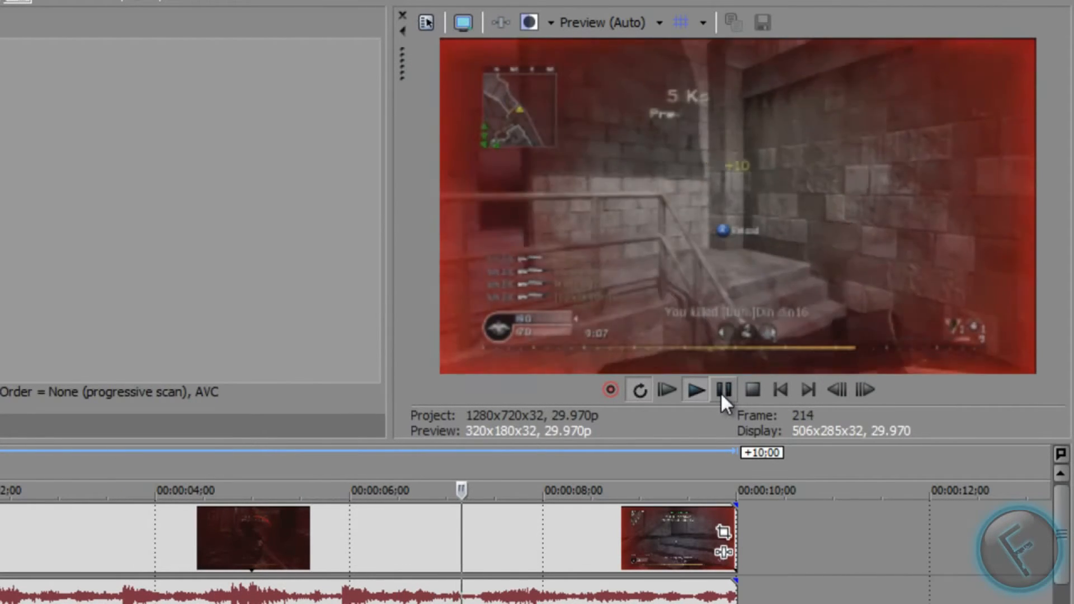
left_click(722, 391)
left_click_drag(507, 490, 284, 309)
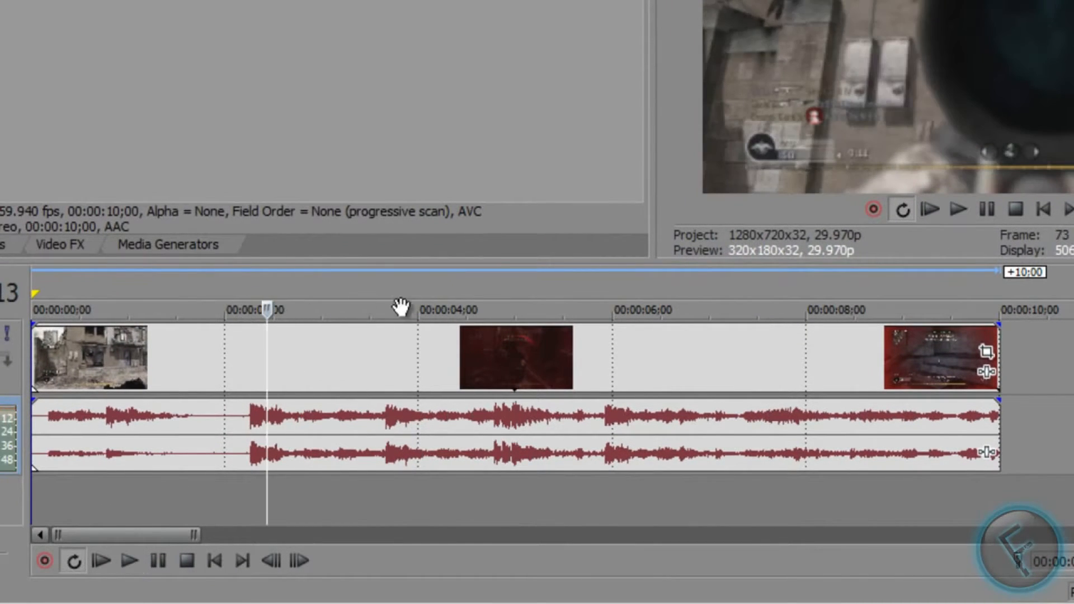
Add a Velocity envelope to the video event and drag it to the bottom for reverse playback.
right_click(676, 350)
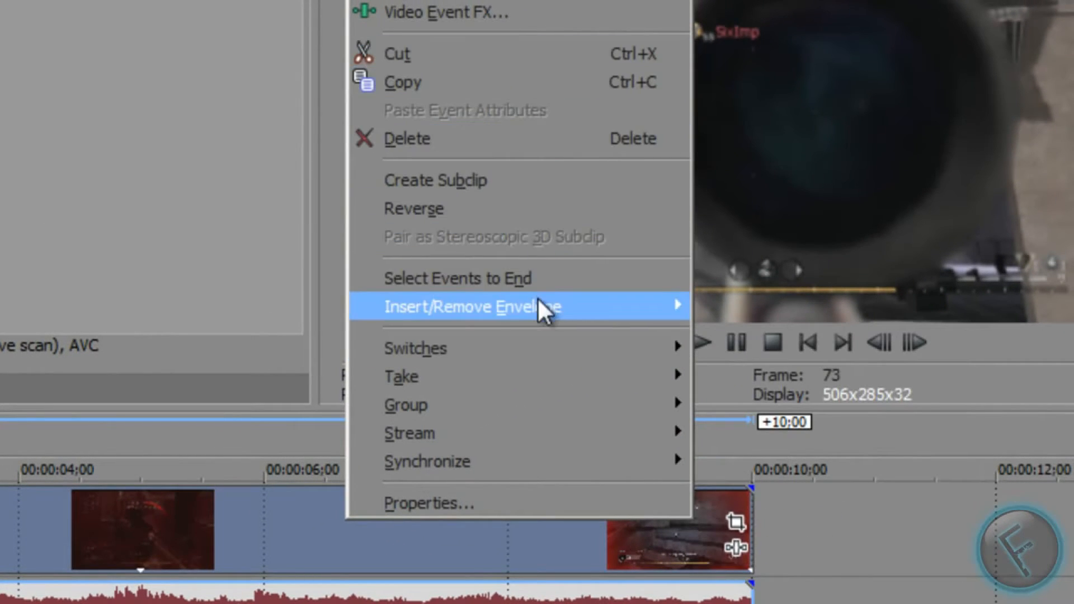
mouse_move(480, 302)
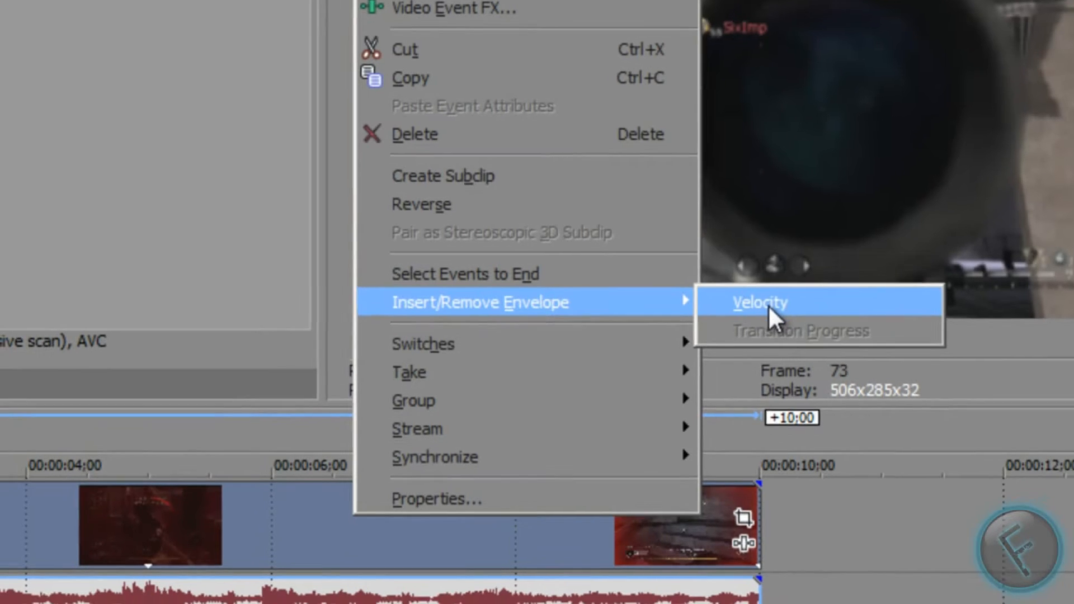
left_click(757, 306)
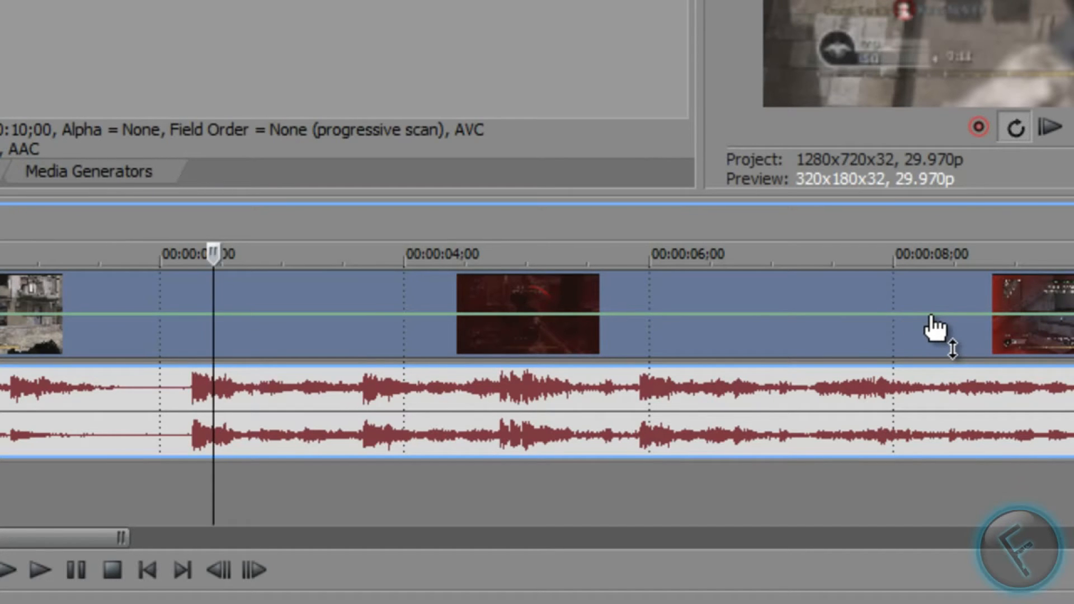
left_click_drag(935, 317, 938, 397)
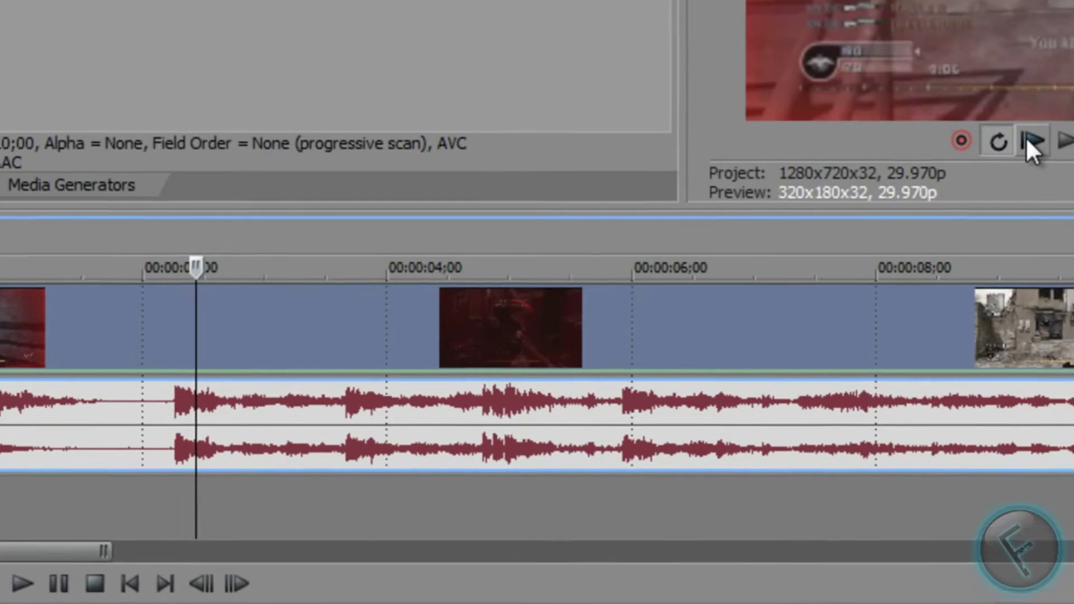
left_click(1030, 143)
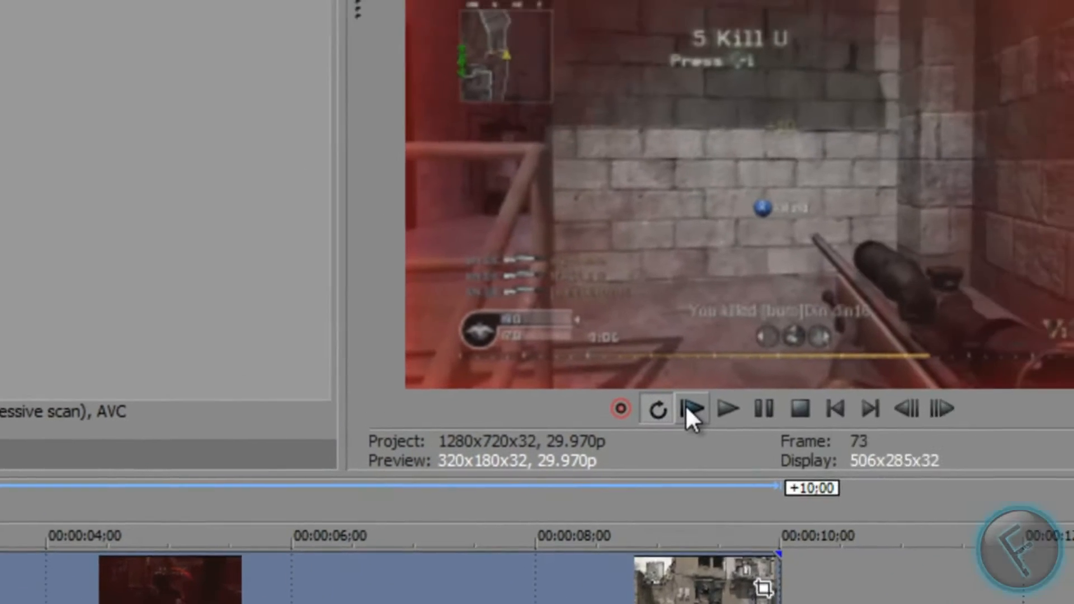
left_click(597, 512)
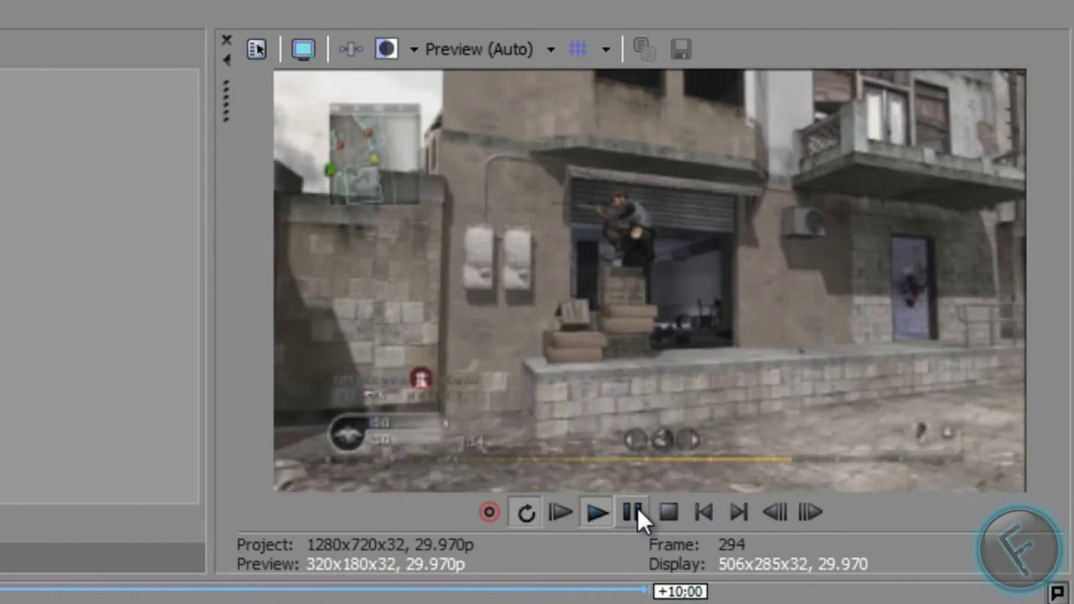
left_click(636, 507)
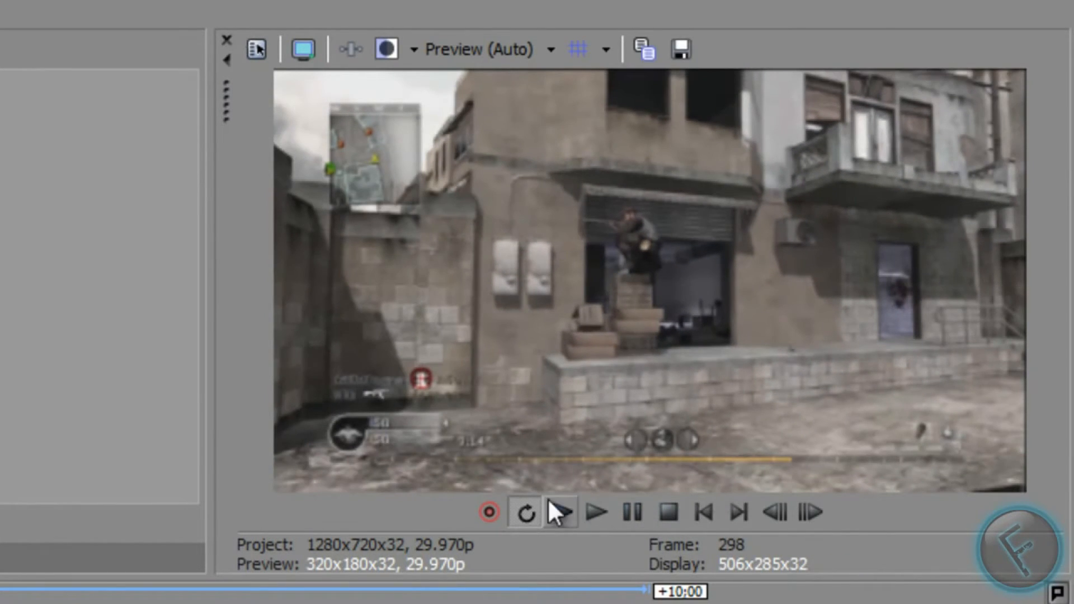
left_click(229, 579)
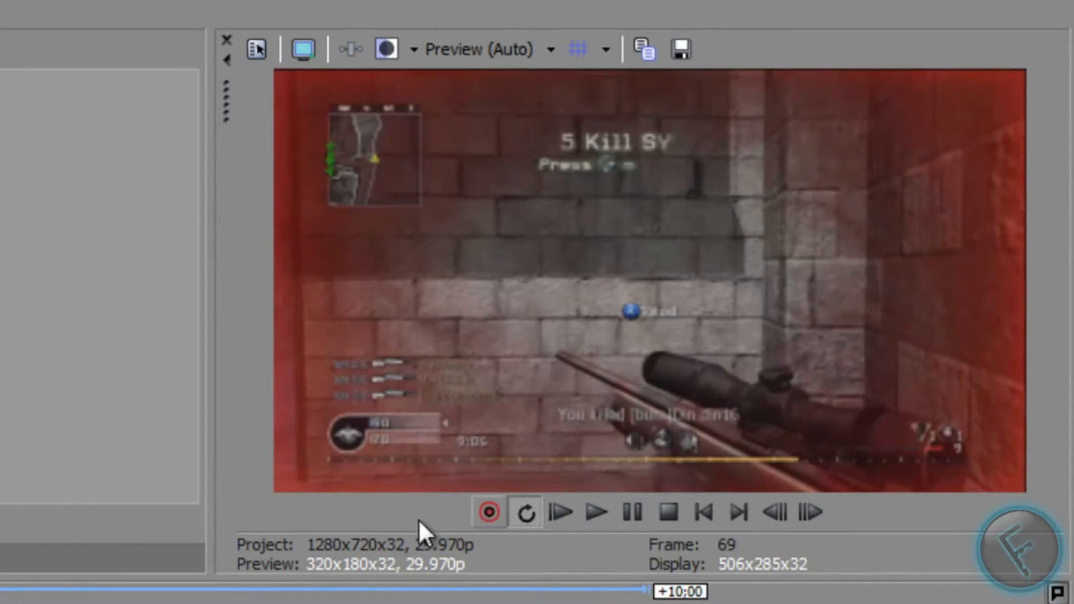